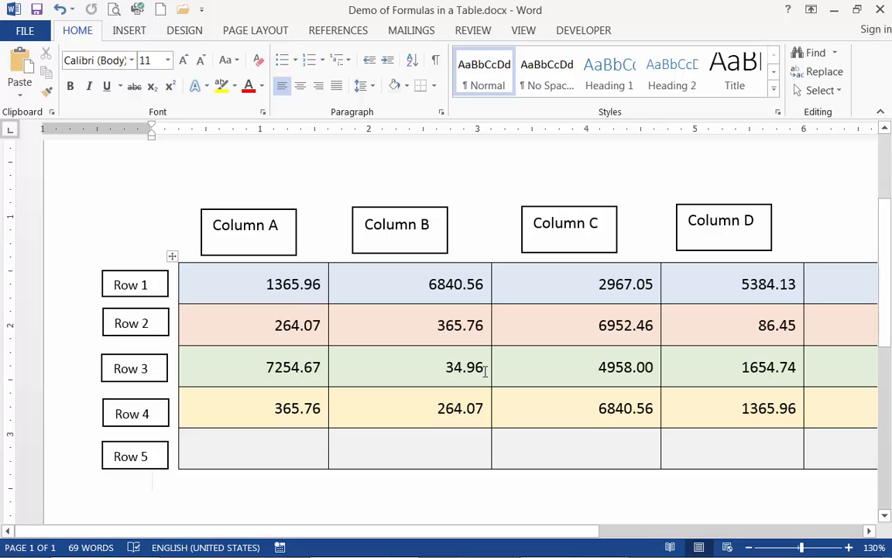
triple_click(429, 370)
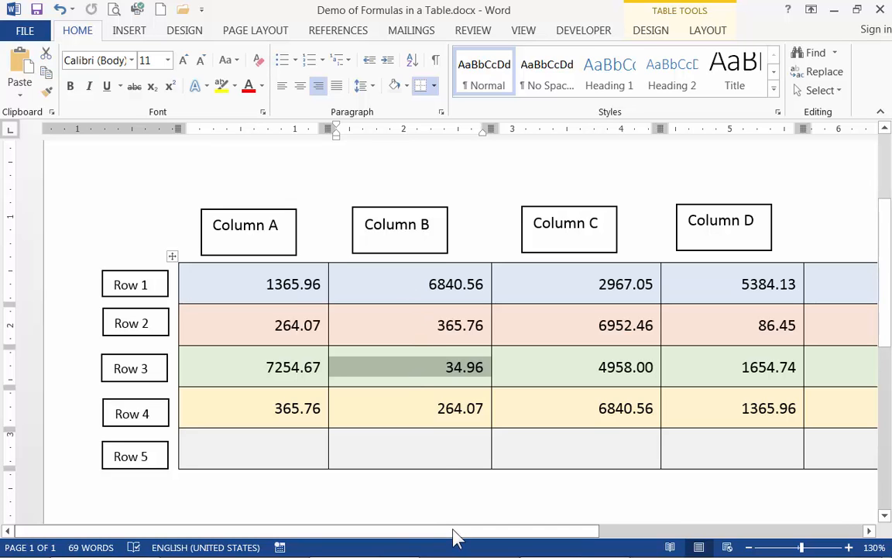
drag(456, 533, 483, 535)
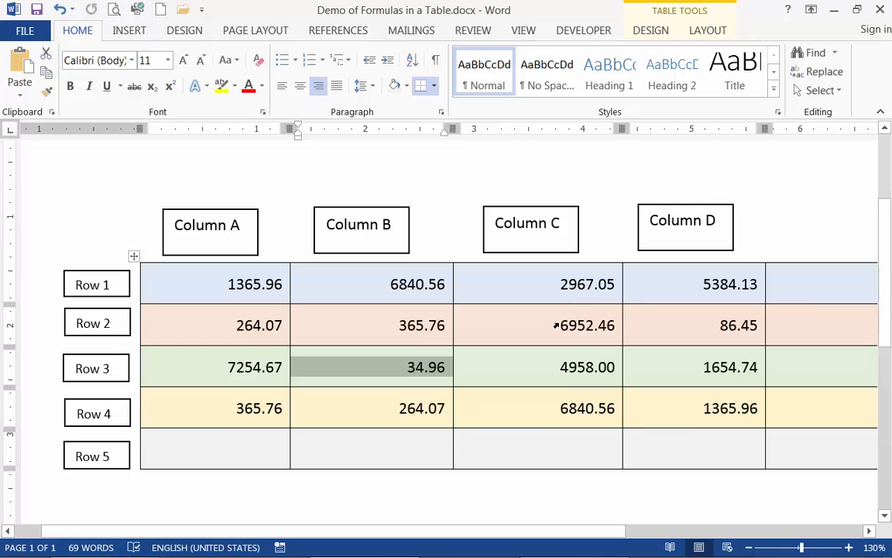
click(458, 325)
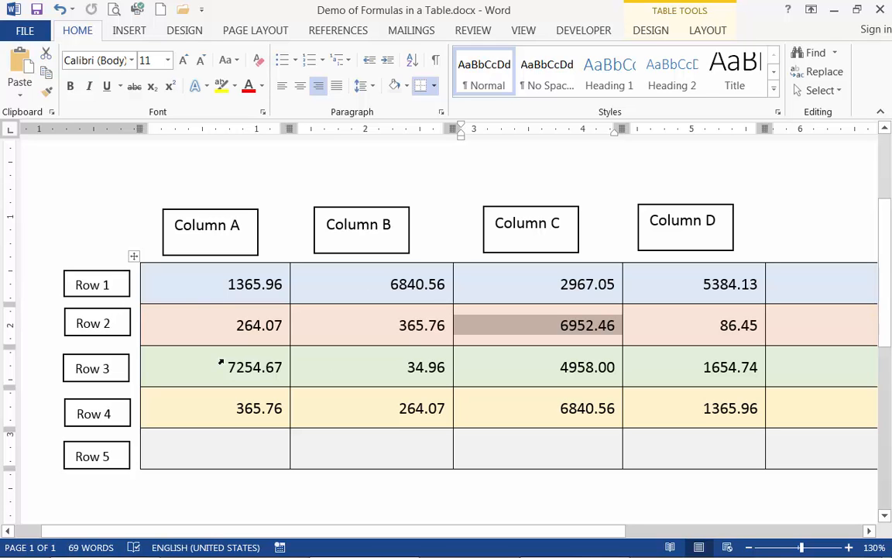
Insert the formula =SUM(ABOVE) in the Row 5 cell of Column A, checking the list of available functions beforehand.
click(272, 453)
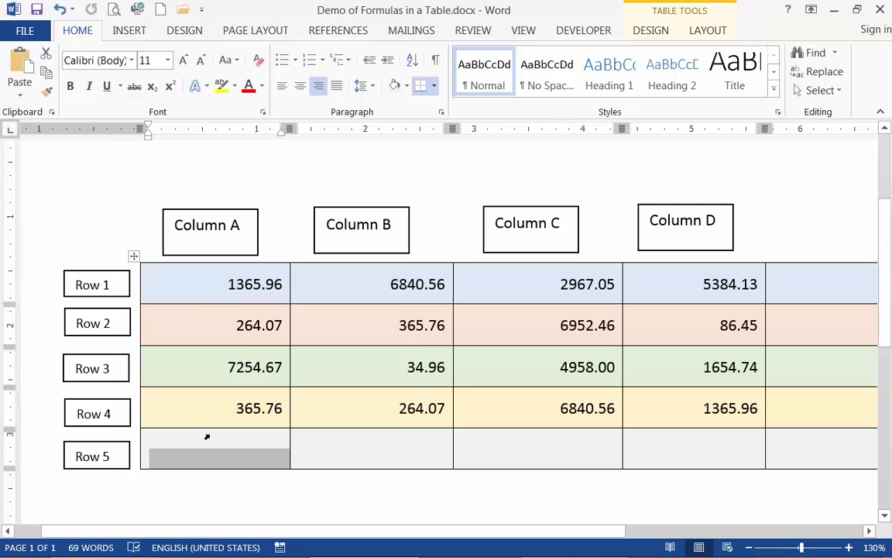
click(255, 456)
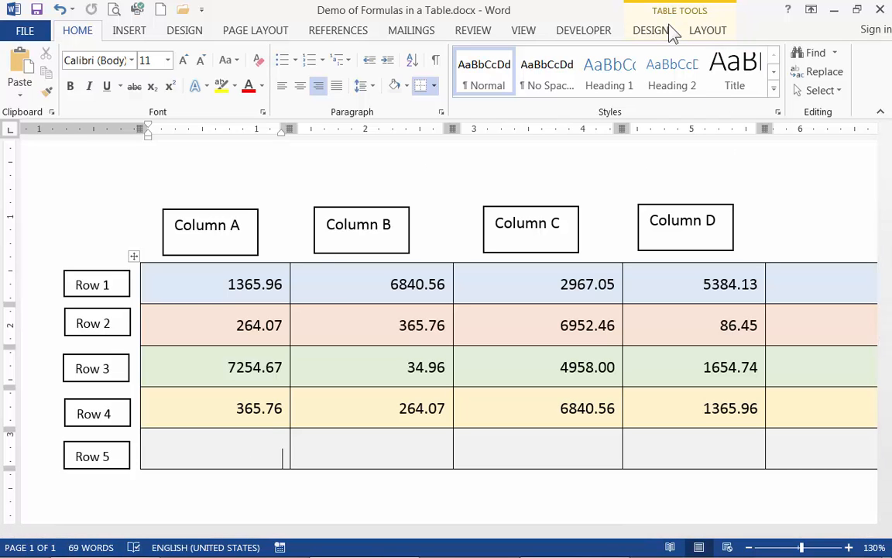
click(707, 30)
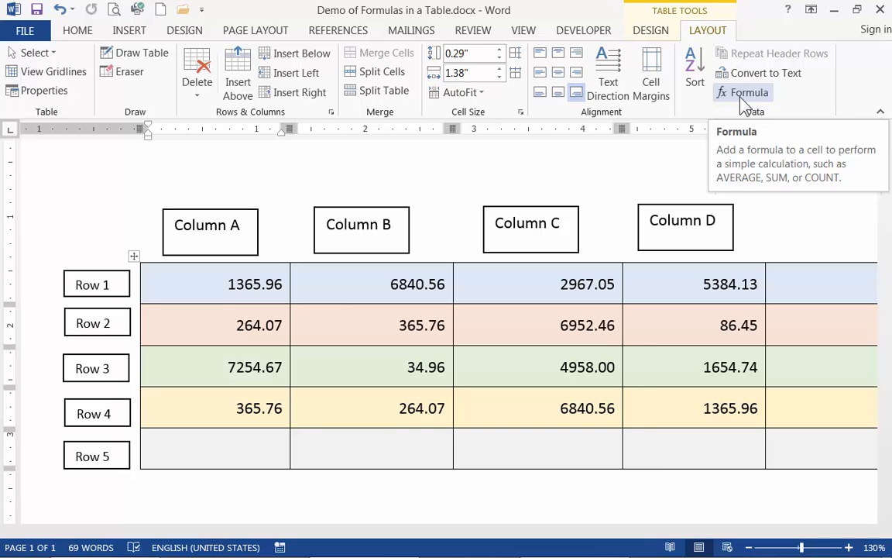
click(741, 92)
drag(405, 335, 416, 224)
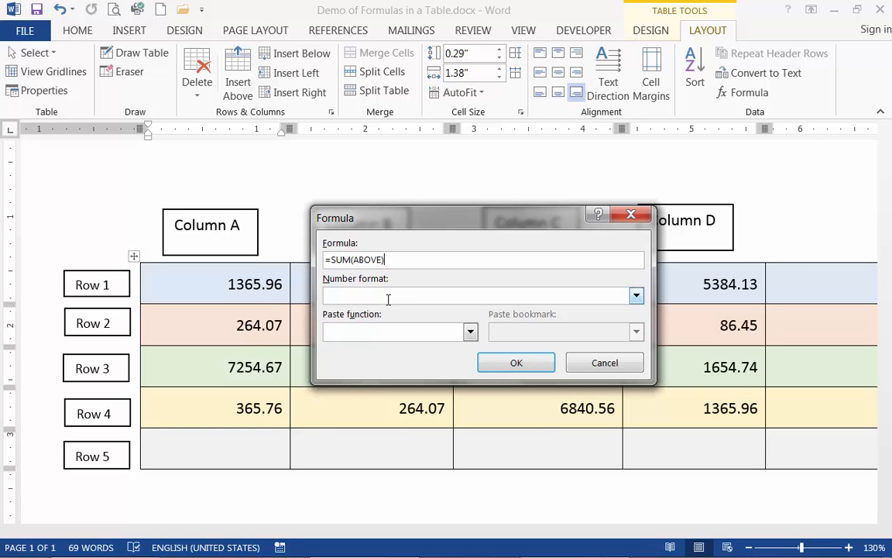
click(470, 332)
drag(471, 374, 472, 404)
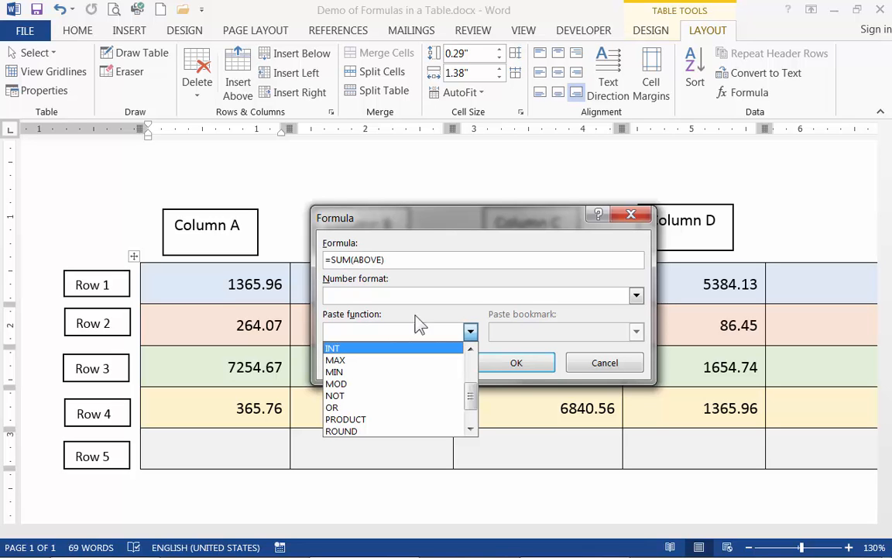
drag(473, 403, 472, 354)
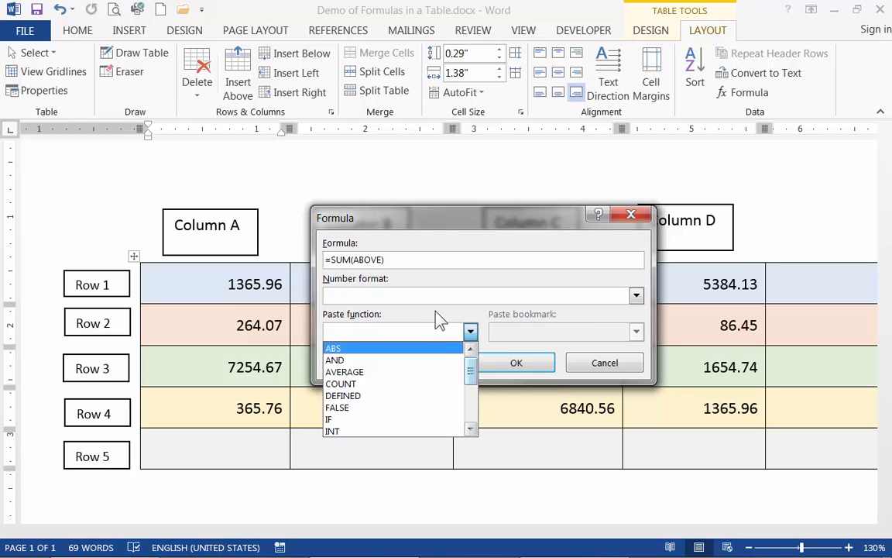
click(470, 331)
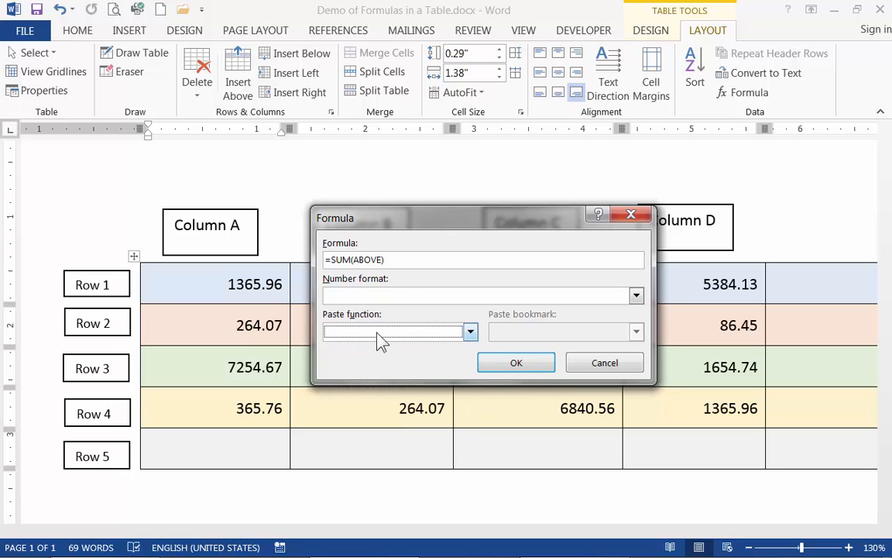
click(345, 259)
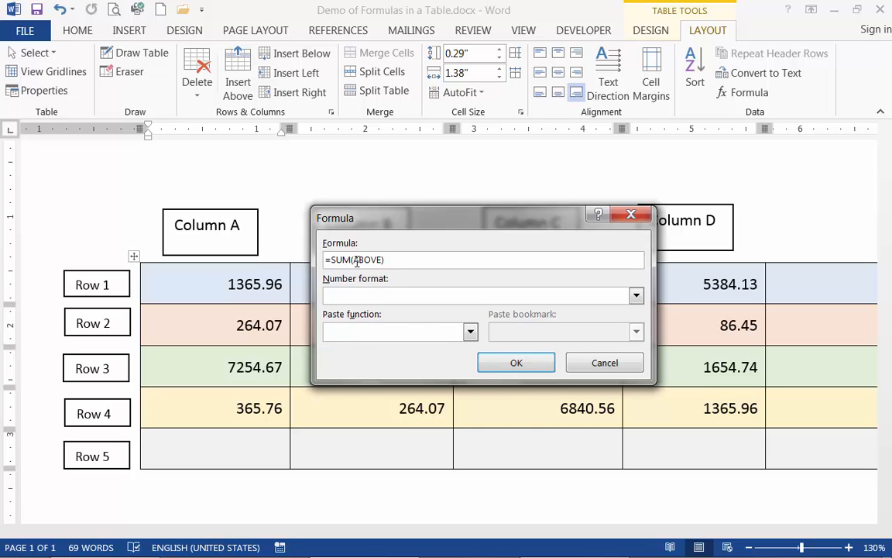
drag(384, 225, 466, 229)
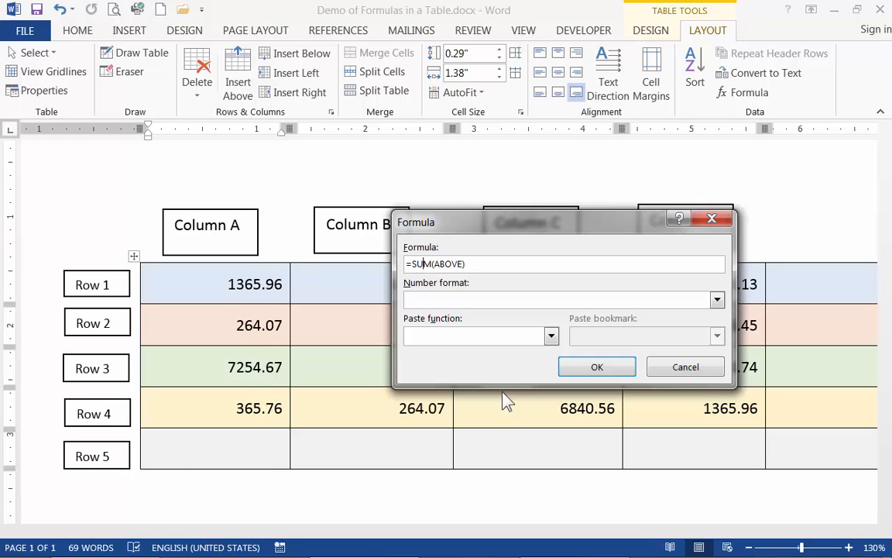
click(593, 367)
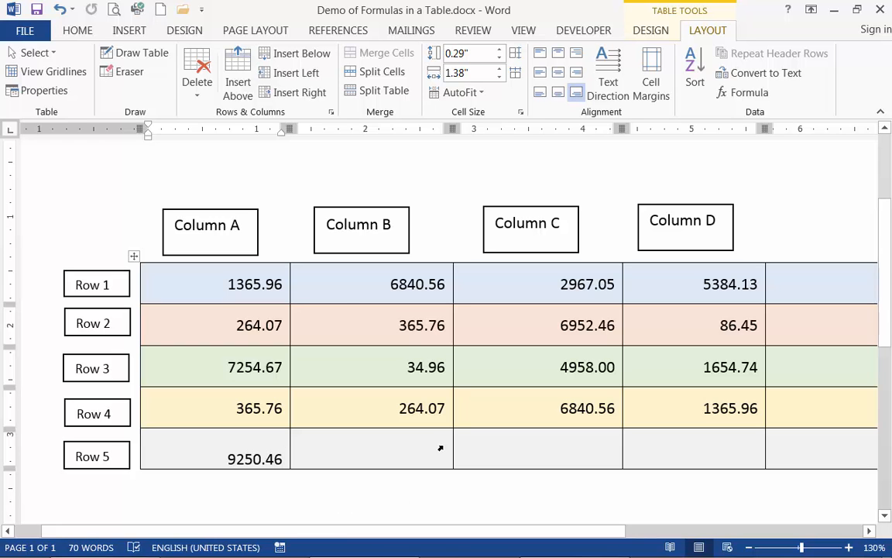
Insert the formula =SUM(ABOVE) in the Row 5 cell of Column B.
click(449, 443)
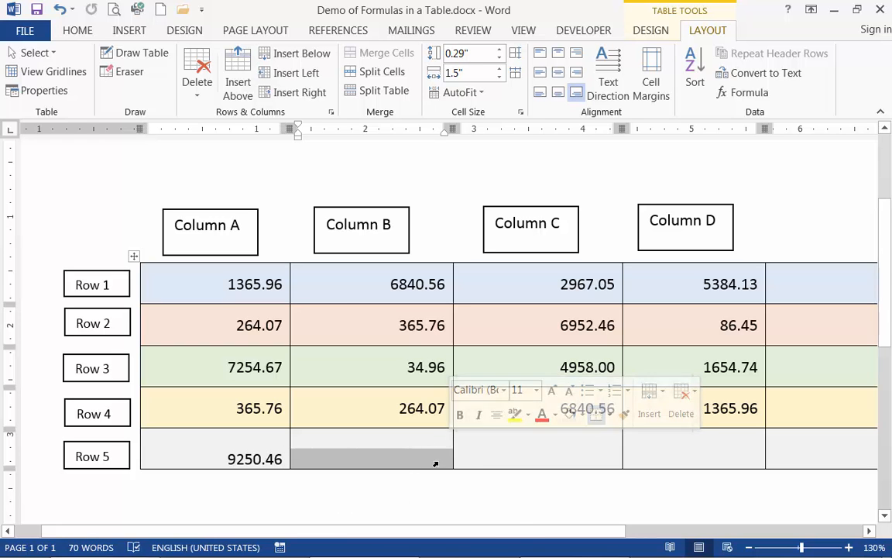
click(269, 452)
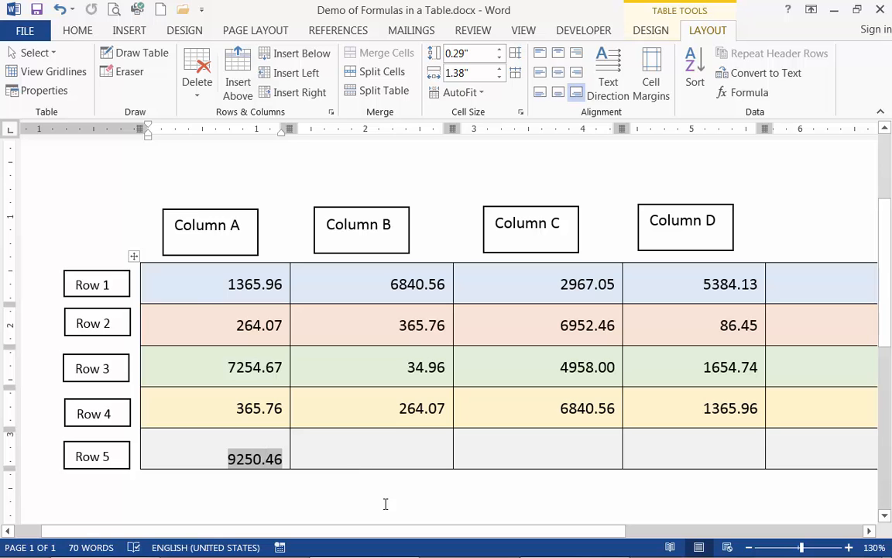
key(Tab)
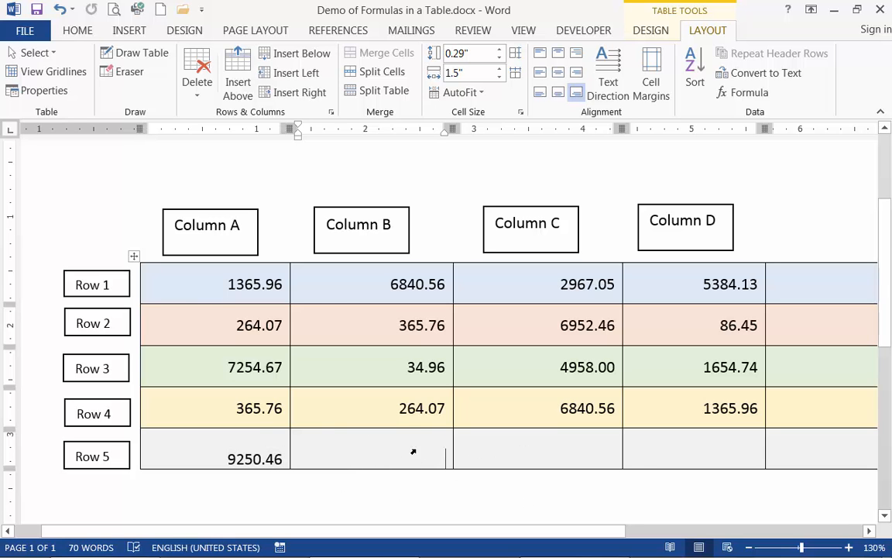
click(751, 93)
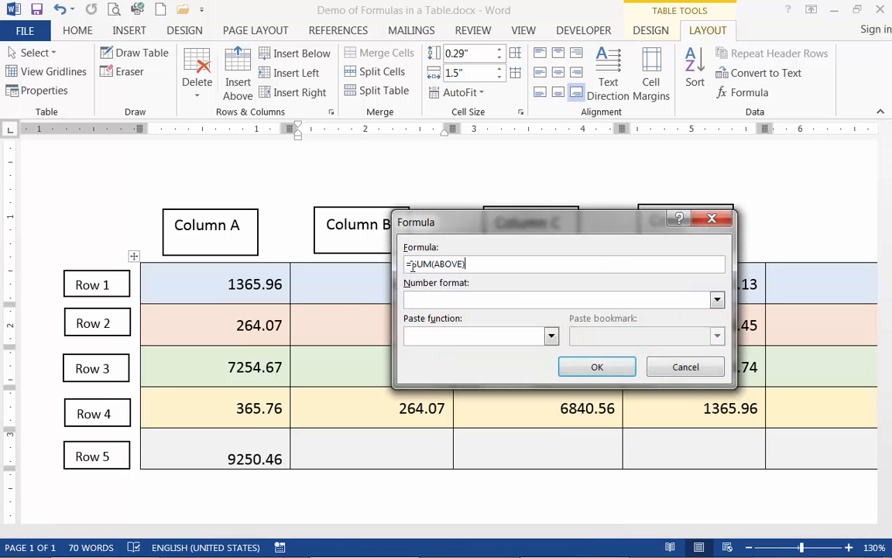
click(596, 366)
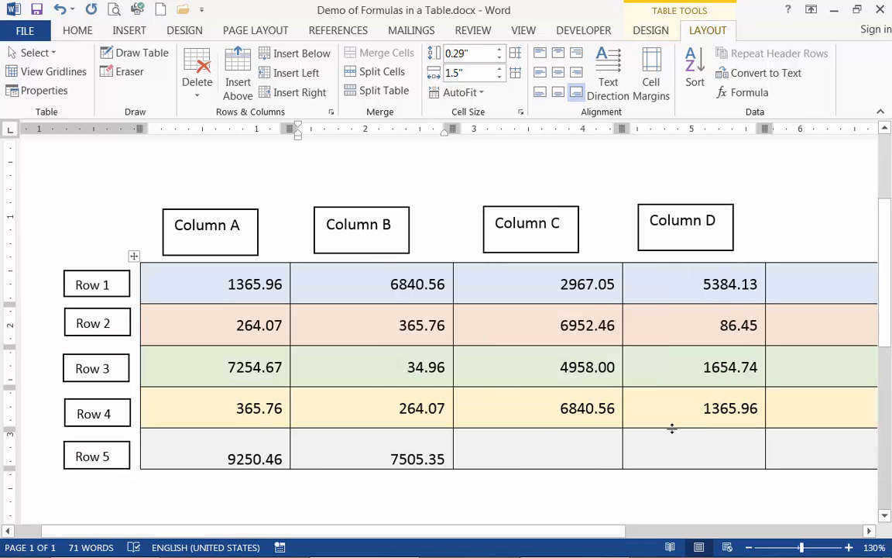
Total Column C and Column D in Row 5, using the formula =SUM(ABOVE) in each cell.
key(Tab)
click(739, 93)
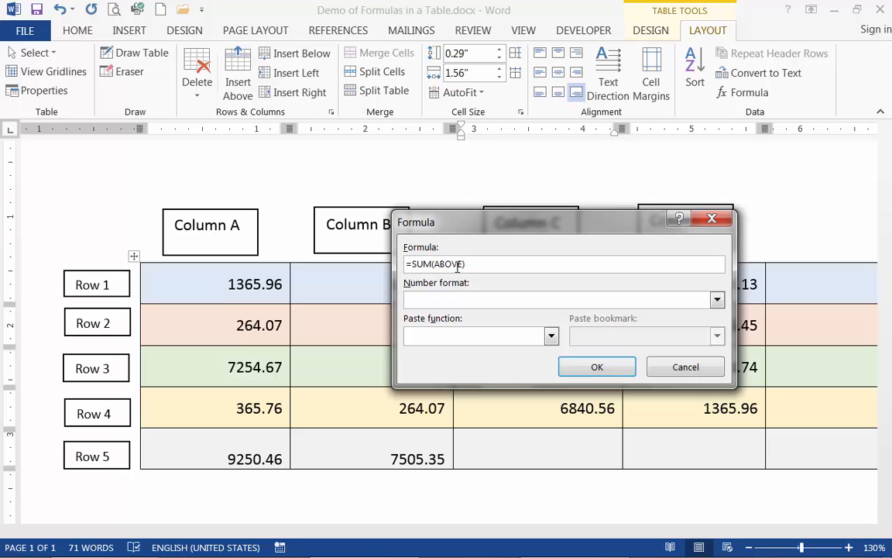
click(620, 369)
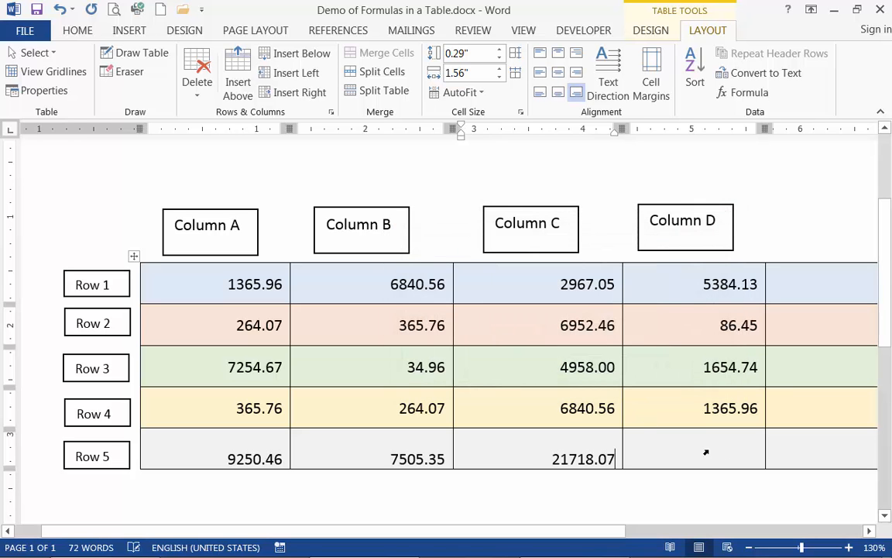
key(Tab)
click(749, 92)
click(616, 372)
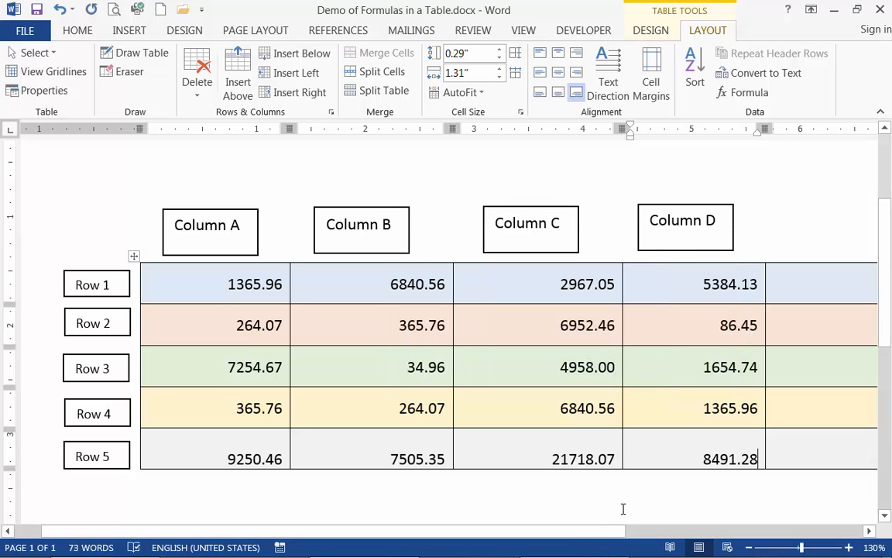
Insert the formula =SUM(LEFT) in the empty Row 1 cell beside the SUM label.
drag(603, 535, 798, 534)
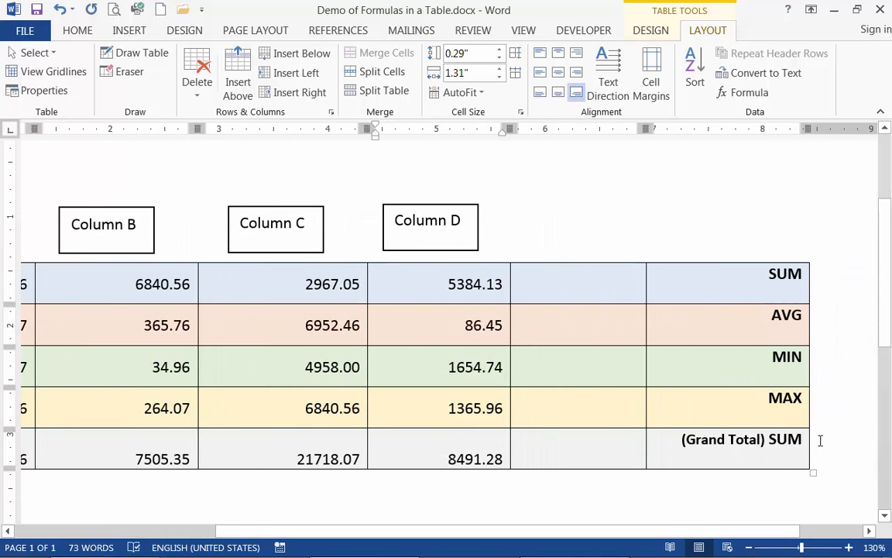
click(610, 284)
key(Right)
key(Left)
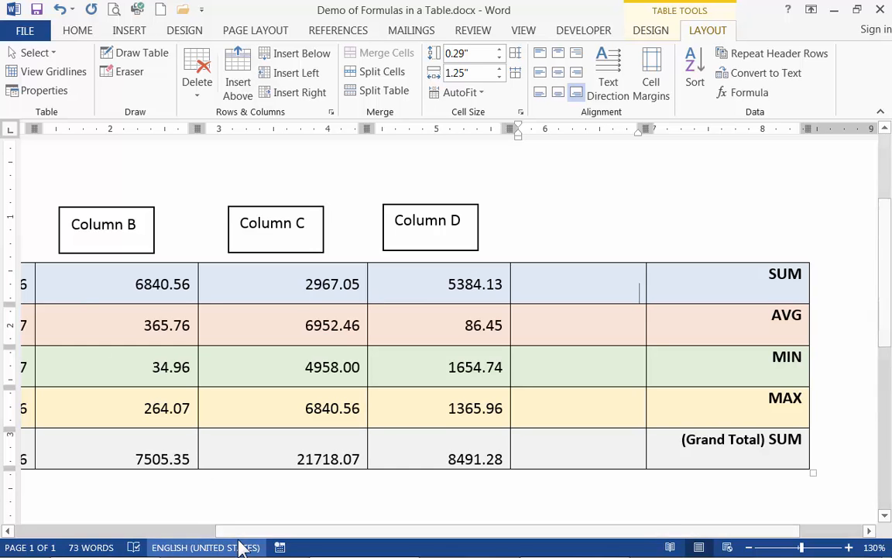
drag(235, 533, 90, 548)
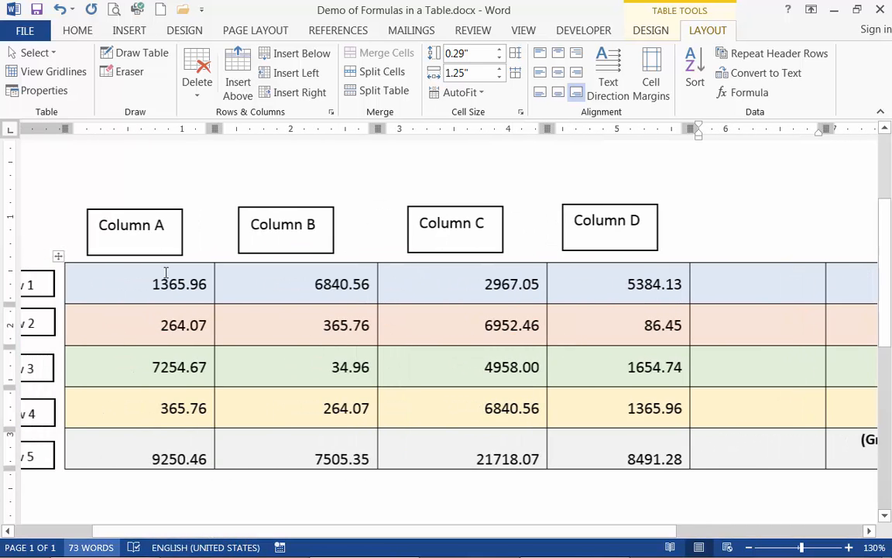
click(748, 92)
drag(362, 232, 282, 229)
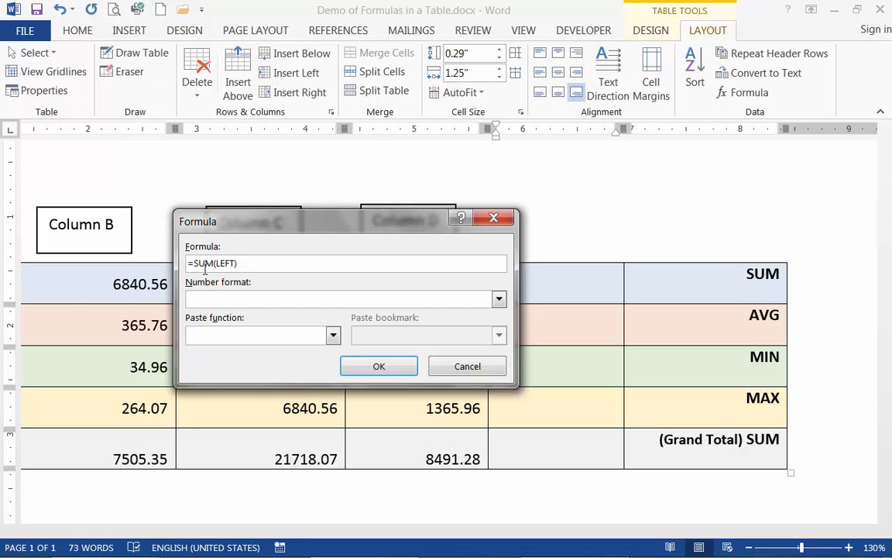
click(379, 366)
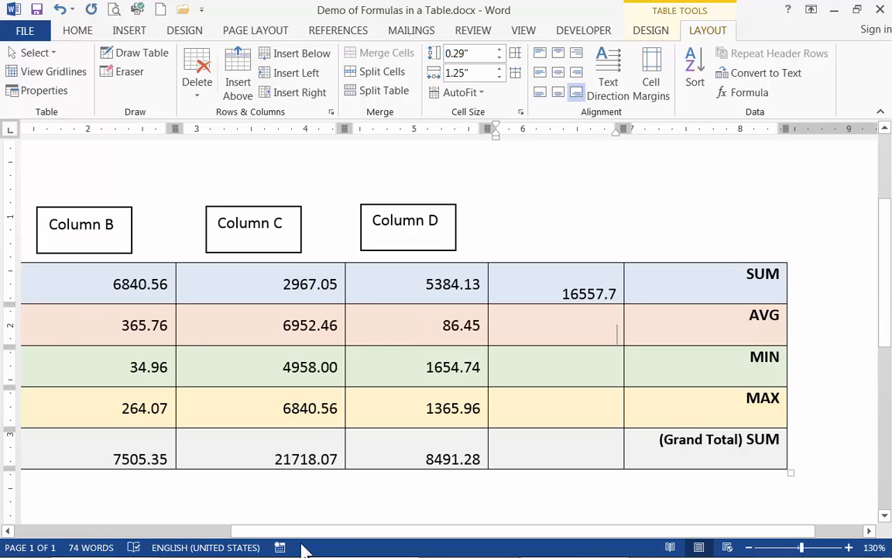
Zoom the document to 120% and start a formula in the empty cell beside AVG, replacing its SUM function with average.
drag(294, 533, 221, 542)
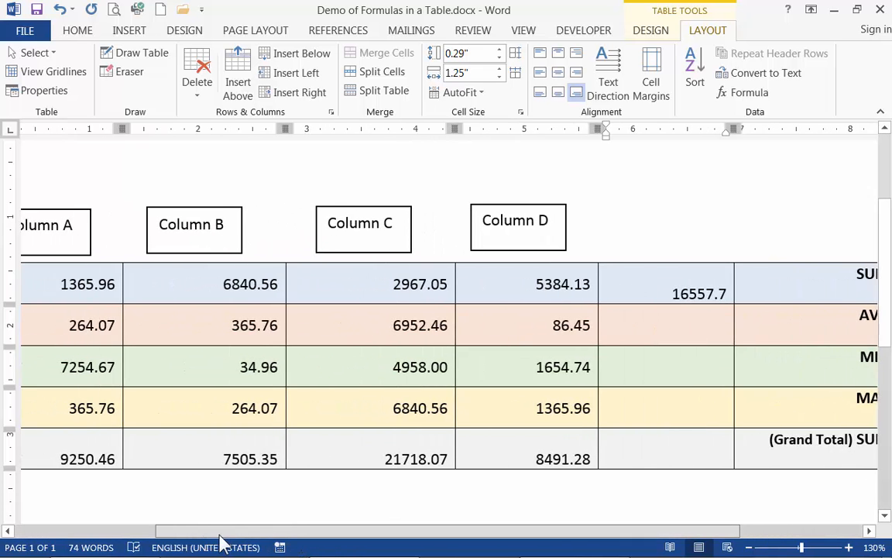
click(748, 548)
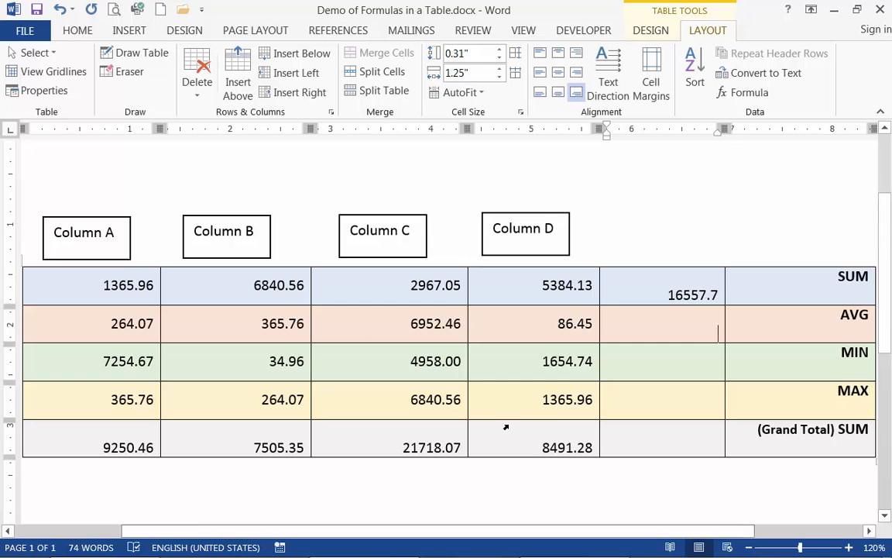
drag(350, 535, 423, 534)
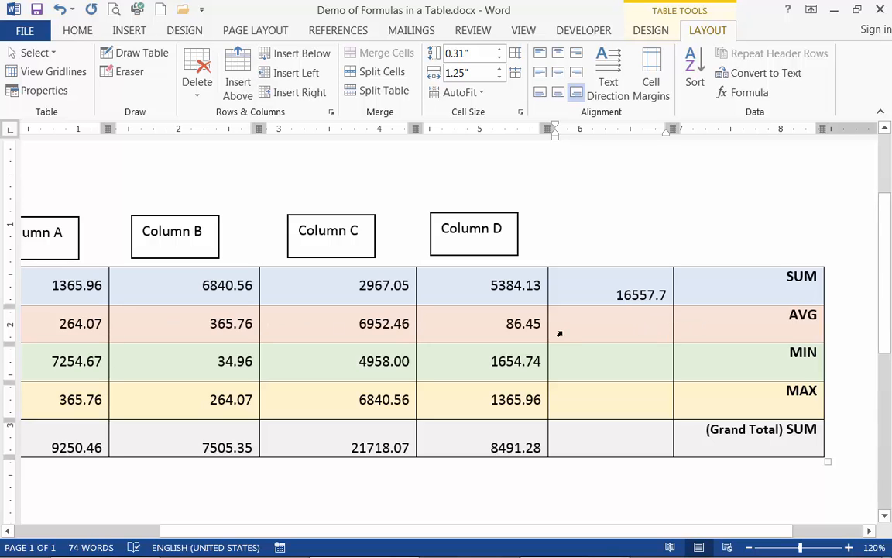
click(745, 94)
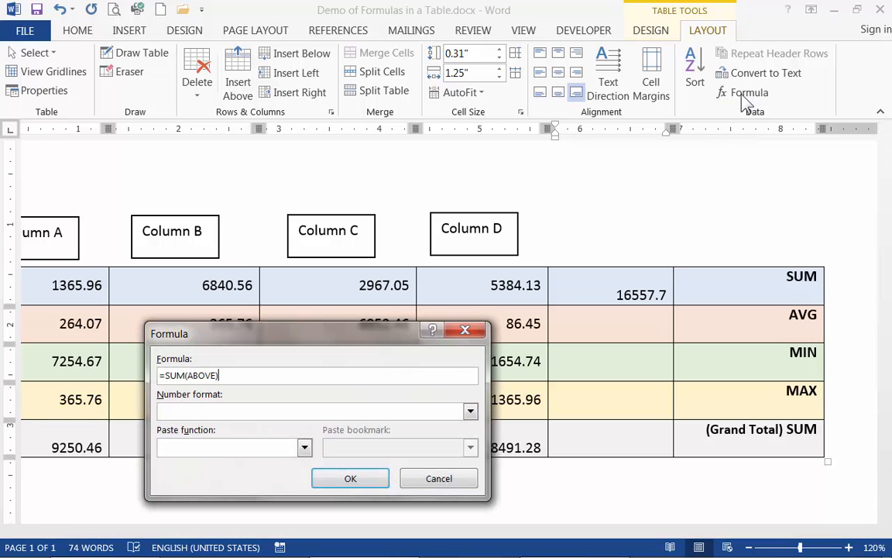
click(184, 376)
key(BackSpace)
key(BackSpace)
key(BackSpace)
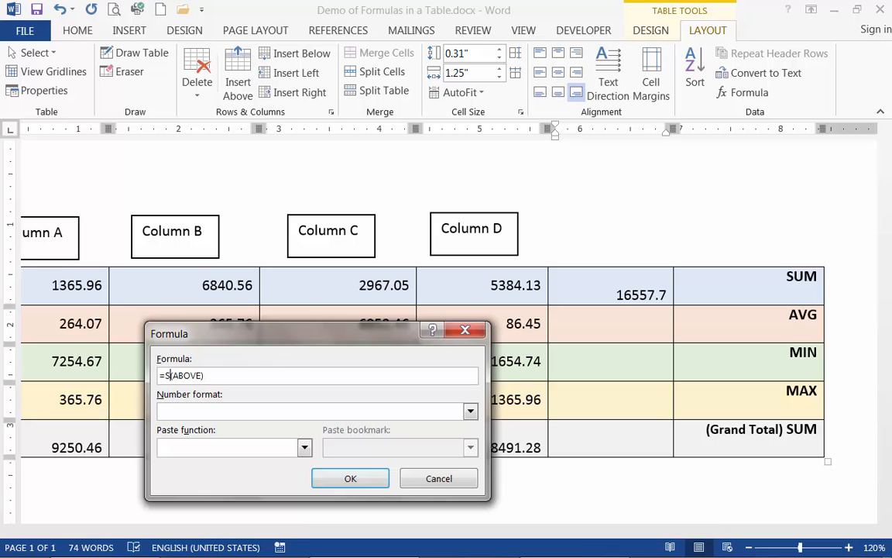
text(average)
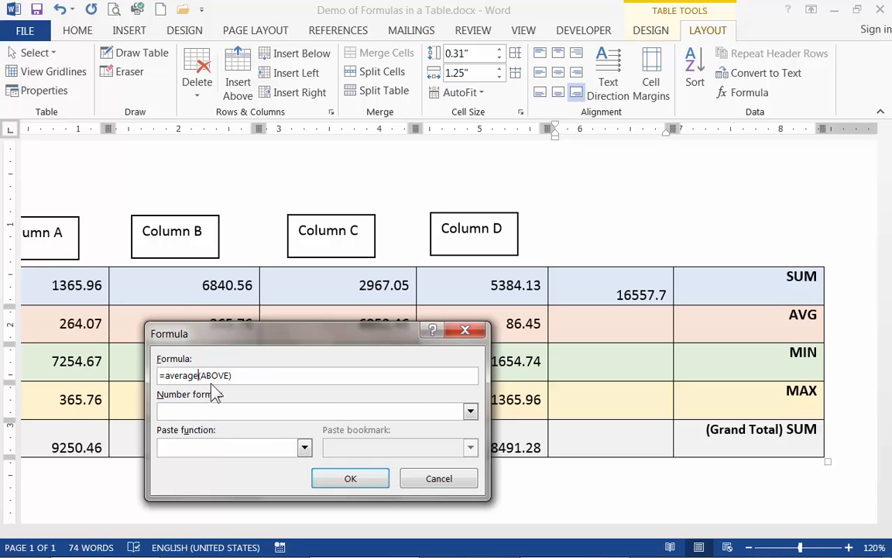
Change the average formula's argument to left and insert it in the Row 2 cell.
drag(264, 333, 280, 368)
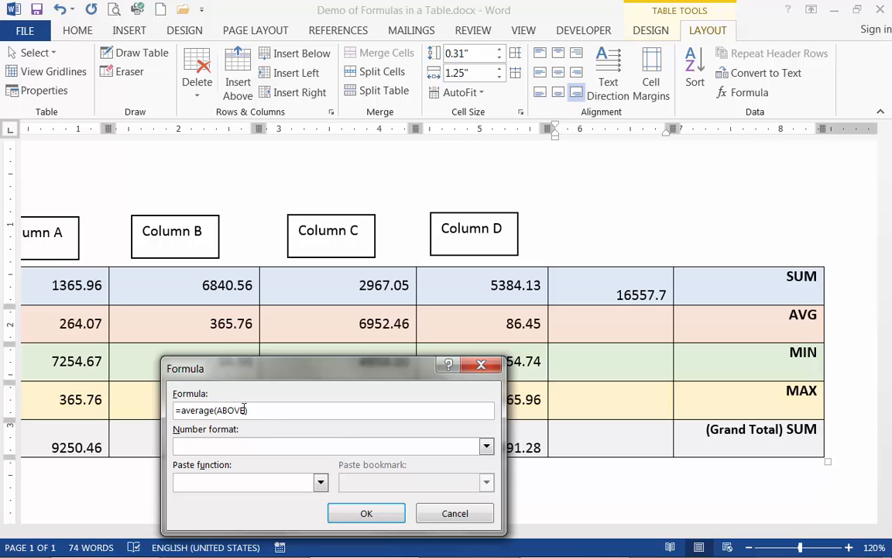
key(BackSpace)
key(BackSpace)
key(BackSpace)
key(BackSpace)
text(left)
click(366, 514)
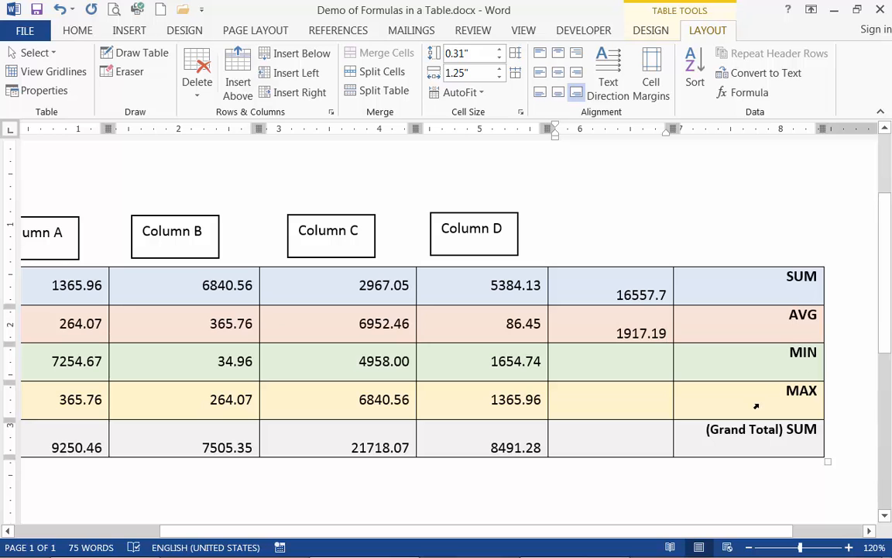
Insert the formula =min(left) in the empty Row 3 cell beside the MIN label.
click(666, 372)
click(750, 97)
drag(392, 371, 423, 297)
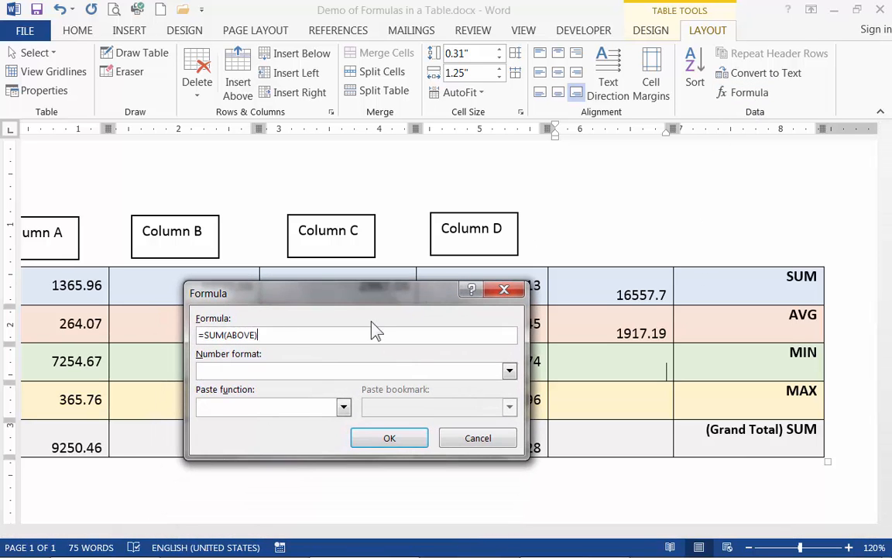
click(224, 335)
key(BackSpace)
key(BackSpace)
key(BackSpace)
text(min)
key(Right)
key(Delete)
key(Delete)
key(Delete)
key(Delete)
text(left)
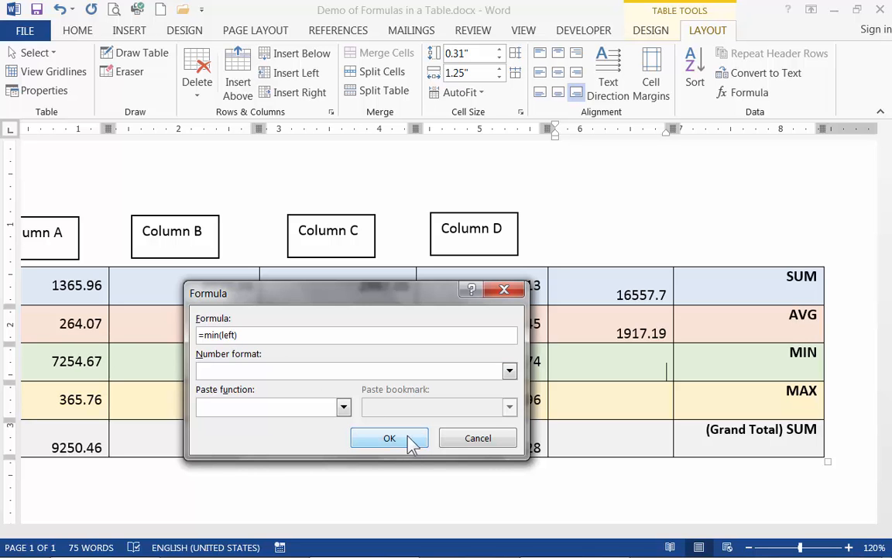
click(389, 439)
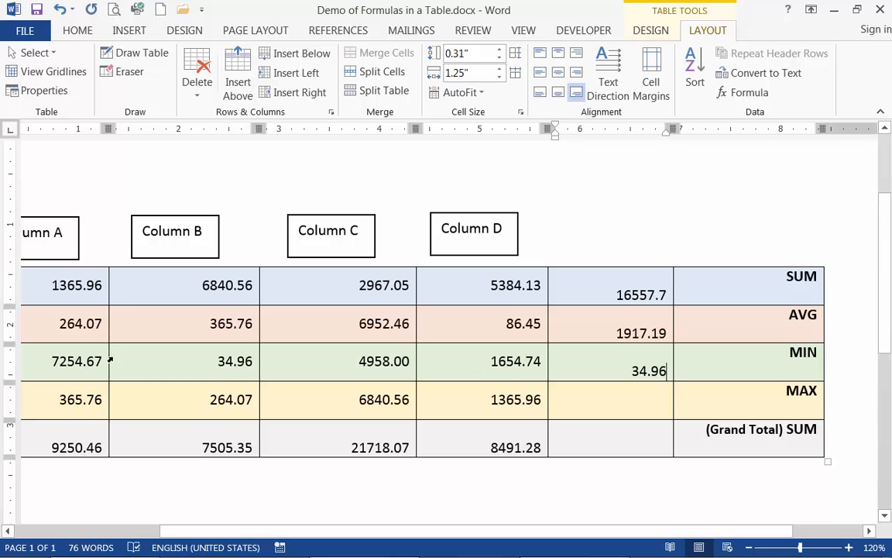
Insert the formula =max(left) in the empty Row 4 cell beside the MAX label.
click(619, 410)
click(747, 93)
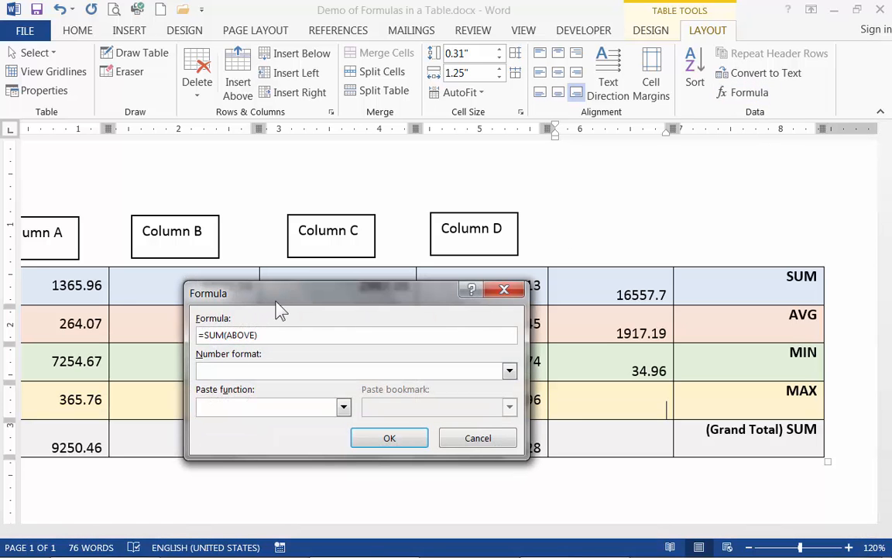
key(BackSpace)
key(BackSpace)
key(BackSpace)
text(max)
key(Right)
key(Delete)
key(Delete)
key(Delete)
key(Delete)
text(left)
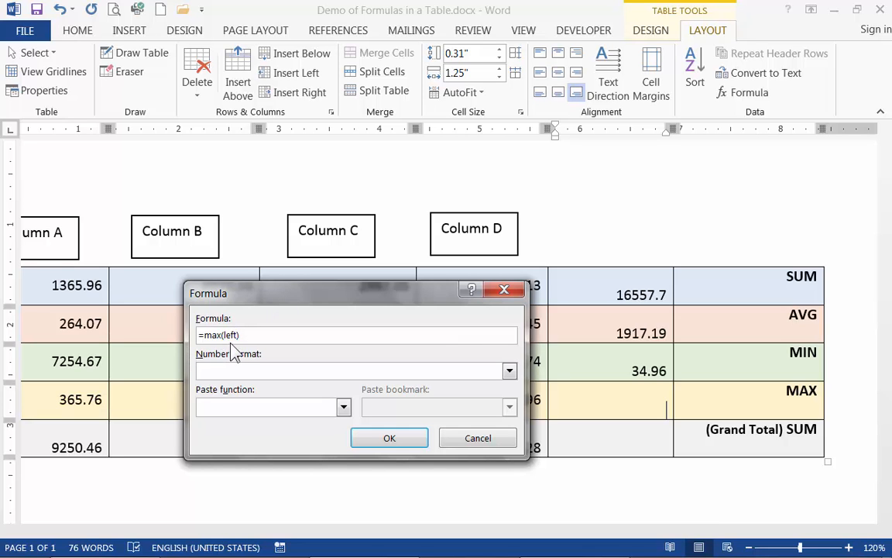
click(390, 438)
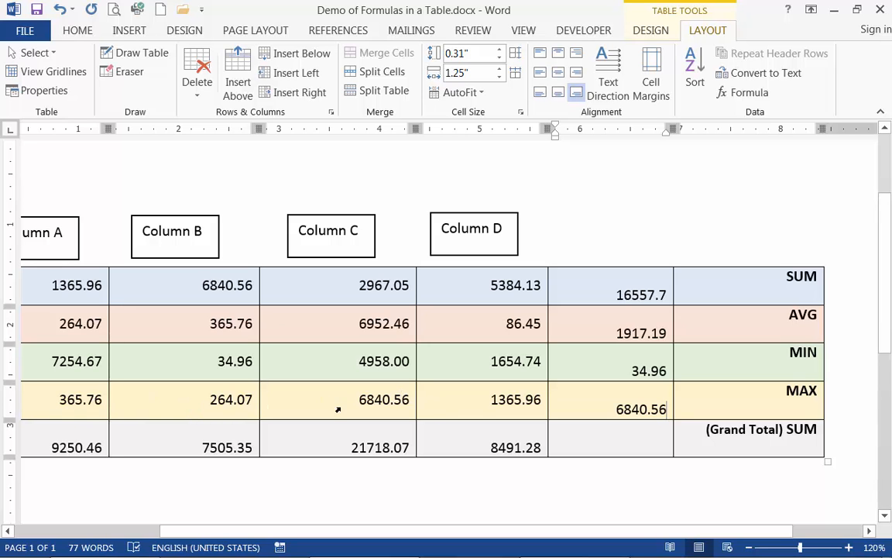
Insert the formula =SUM(ABOVE) in the empty Row 5 cell beside the (Grand Total) SUM label.
click(631, 439)
click(735, 92)
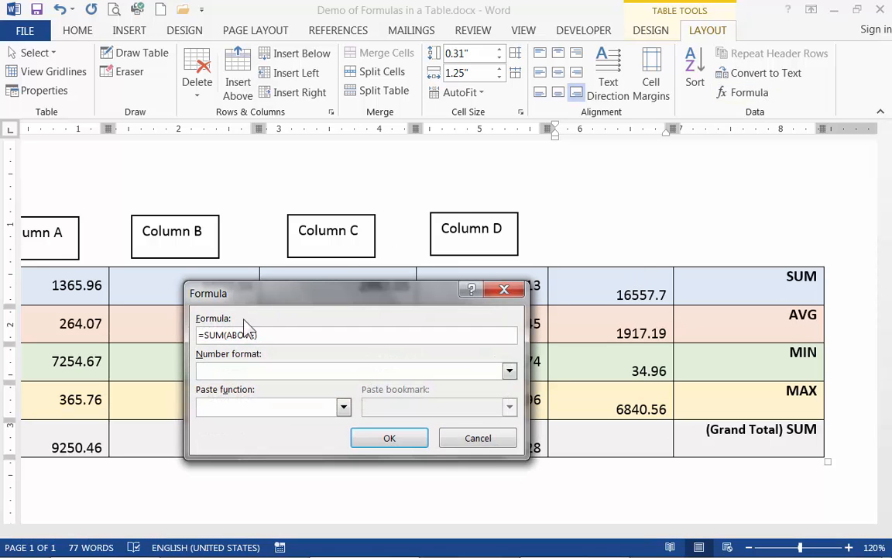
key(Return)
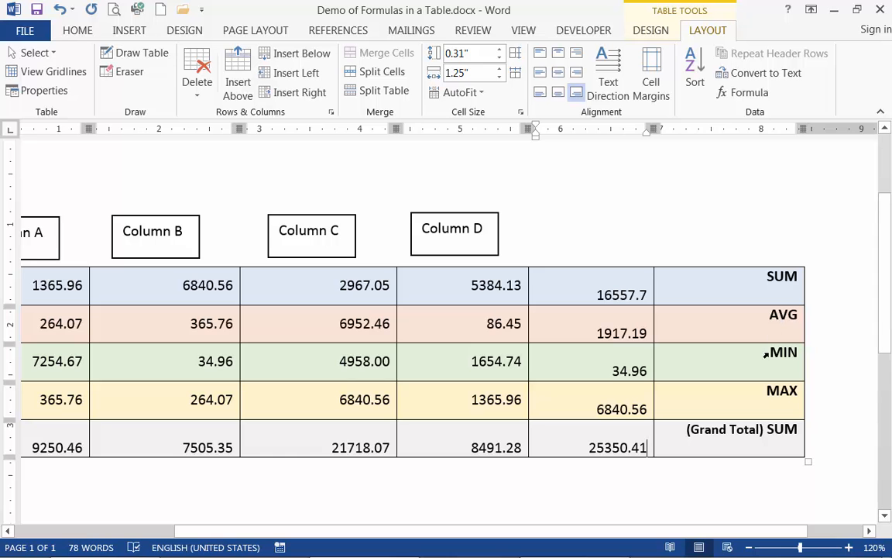
Show the formulas behind all the calculated table cells, and switch back to their results.
drag(701, 531, 663, 532)
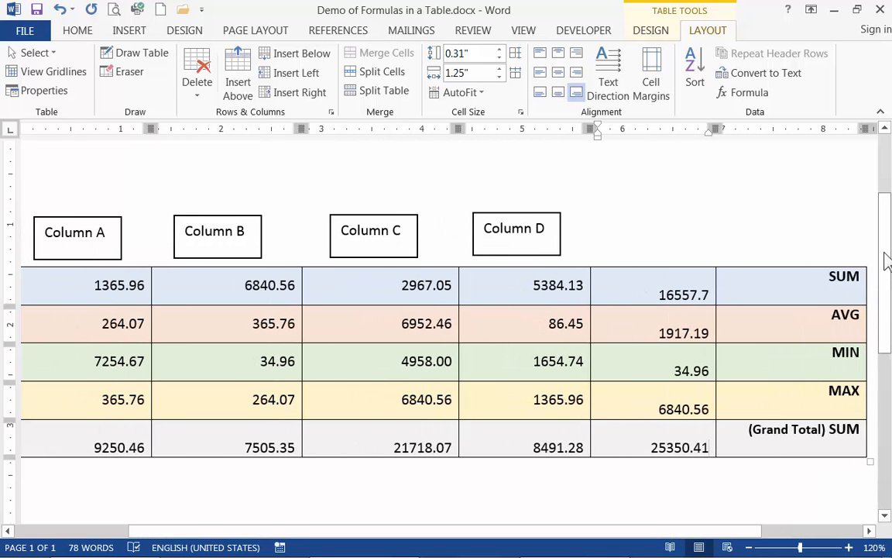
key(alt+F9)
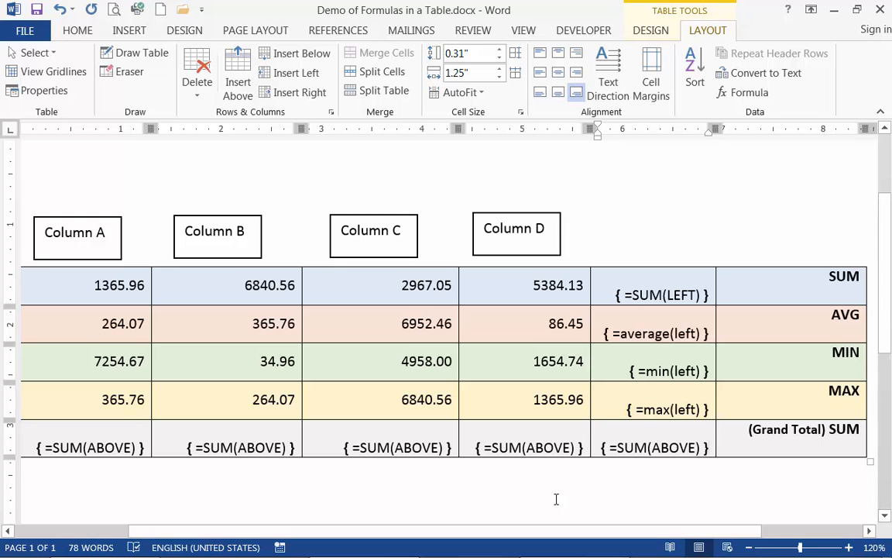
key(alt+F9)
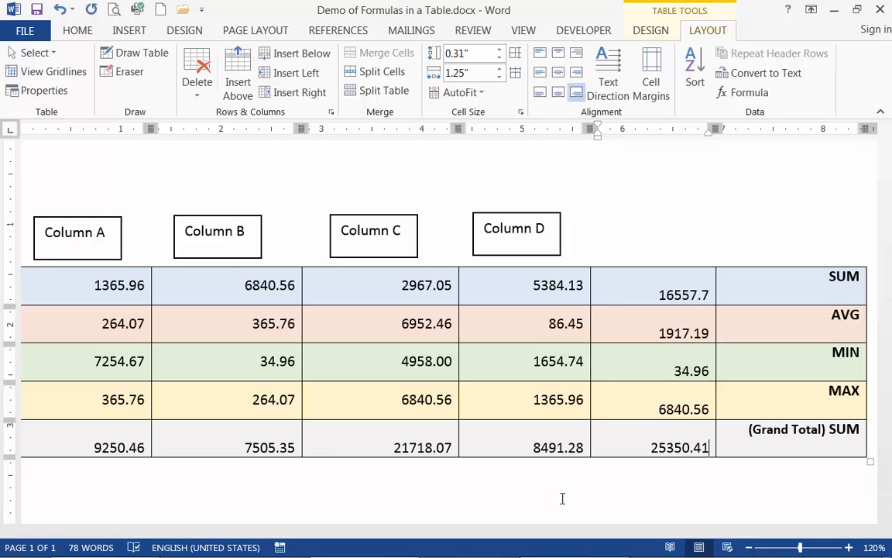
Read the note below the table about displaying formulas, and toggle the table's formulas on and off again.
scroll(558, 498, down, 7)
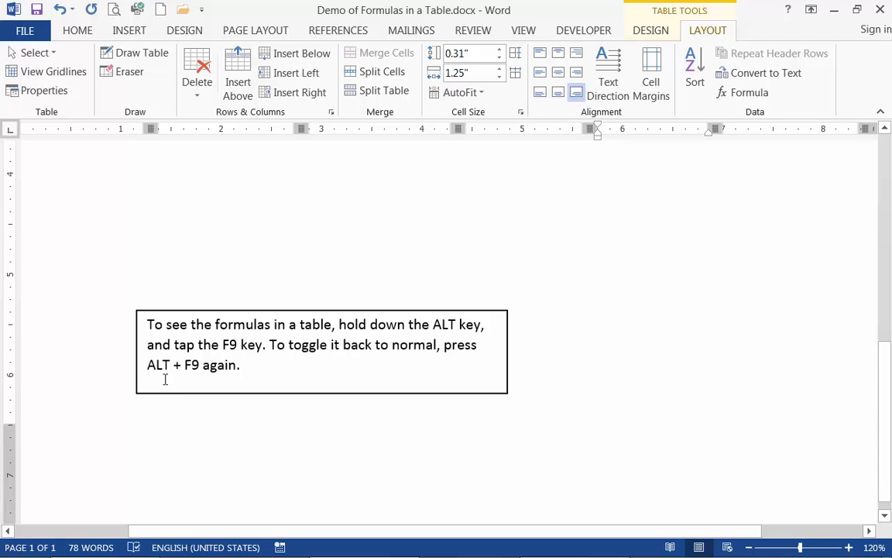
scroll(581, 344, up, 3)
scroll(582, 344, up, 4)
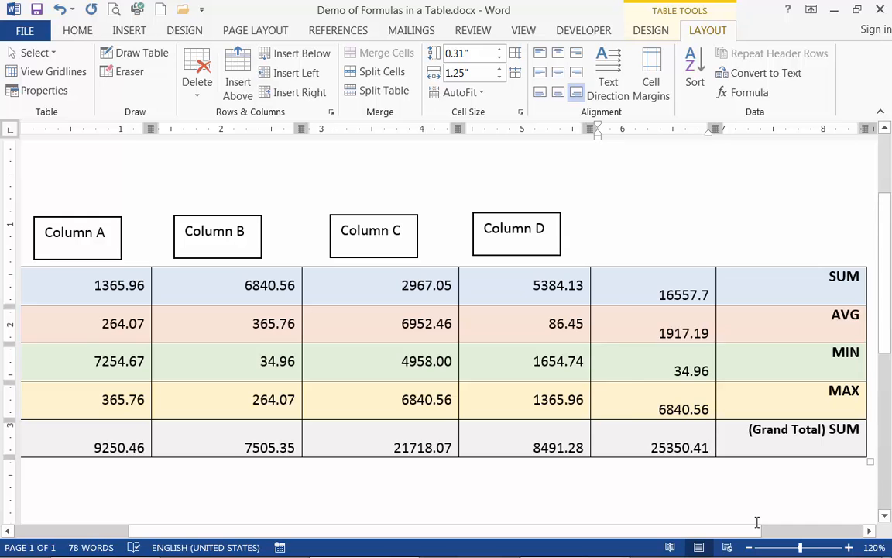
key(alt+F9)
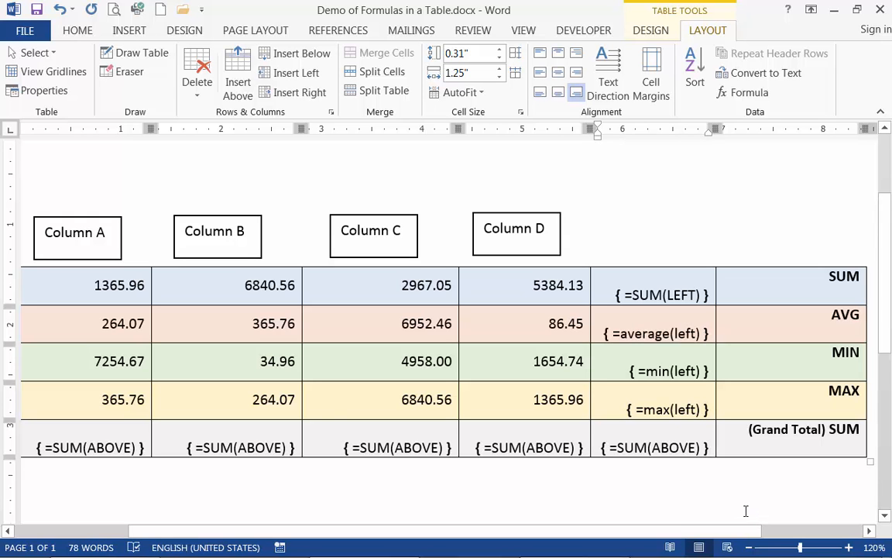
key(alt+F9)
drag(744, 531, 628, 531)
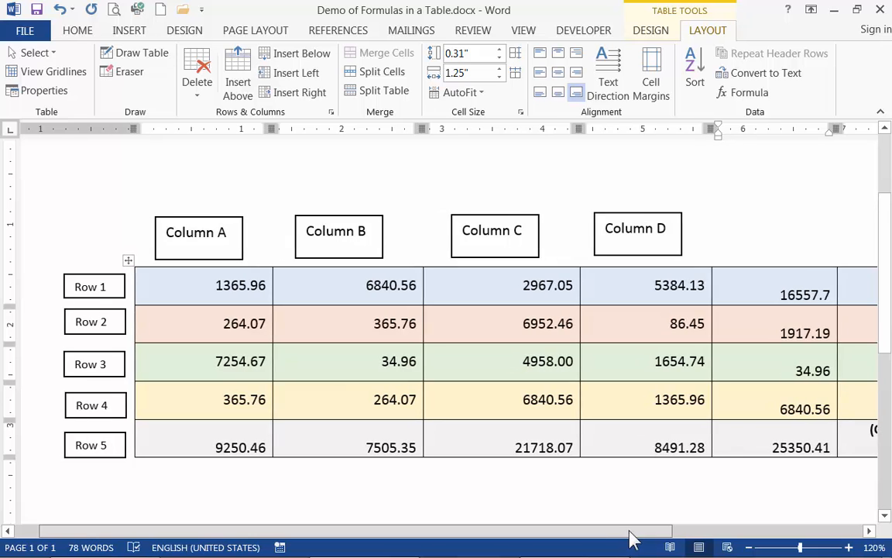